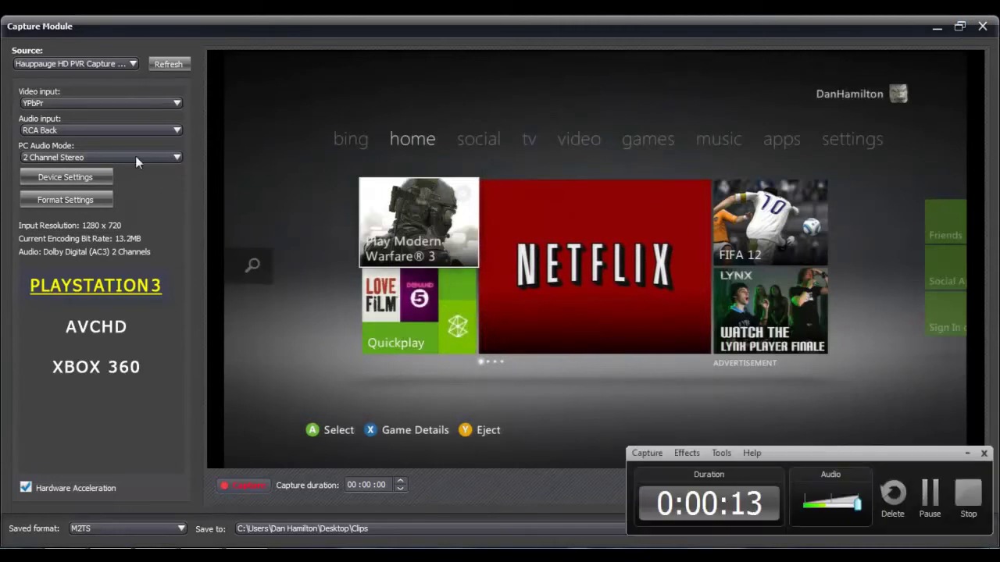
Keep the PLAYSTATION 3 capture preset and M2TS as the saved file format
{"action": "left_click", "coordinate": [146, 357]}
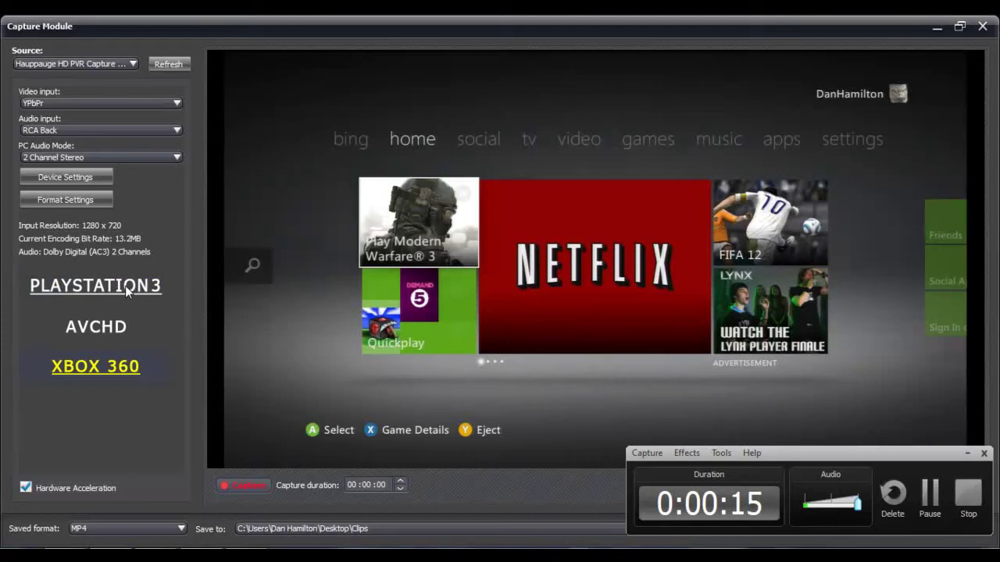
{"action": "left_click", "coordinate": [151, 289]}
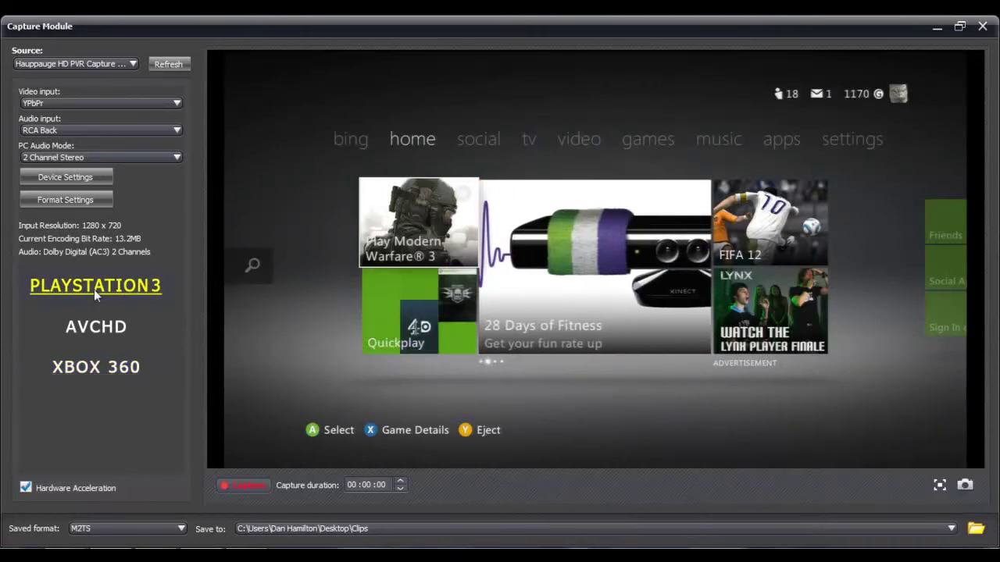
{"action": "left_click", "coordinate": [108, 528]}
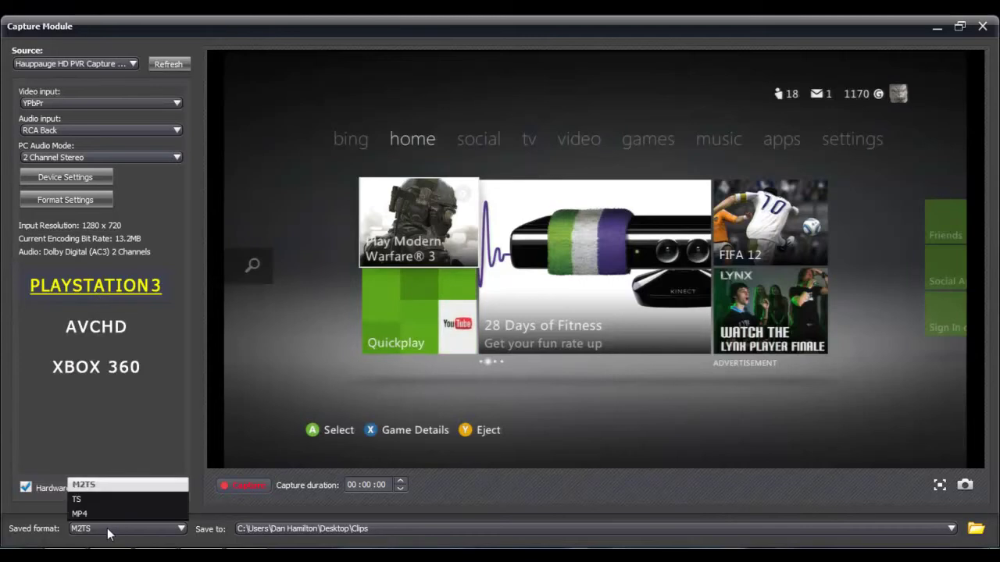
{"action": "left_click", "coordinate": [95, 485]}
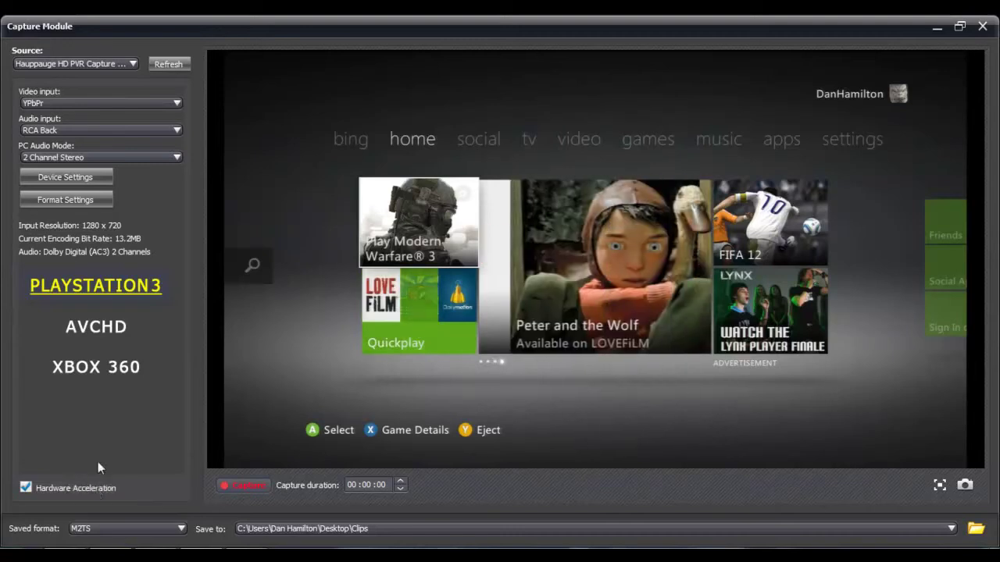
Review the capture device's video decoder properties, then close them
{"action": "left_click", "coordinate": [85, 181]}
{"action": "mouse_move", "coordinate": [196, 27]}
{"action": "left_mouse_down"}
{"action": "mouse_move", "coordinate": [382, 97]}
{"action": "mouse_move", "coordinate": [398, 63]}
{"action": "left_mouse_up"}
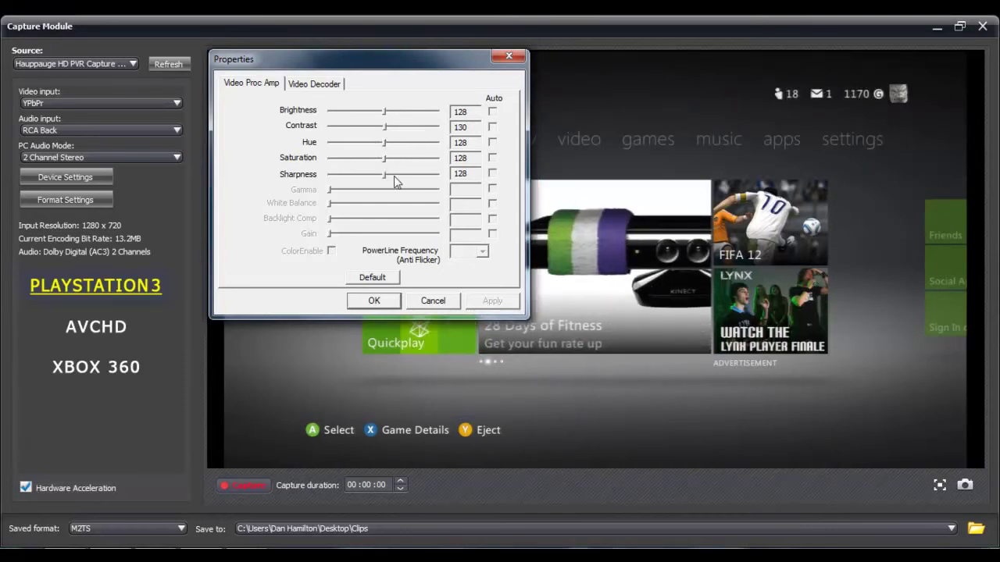
{"action": "left_click", "coordinate": [337, 86]}
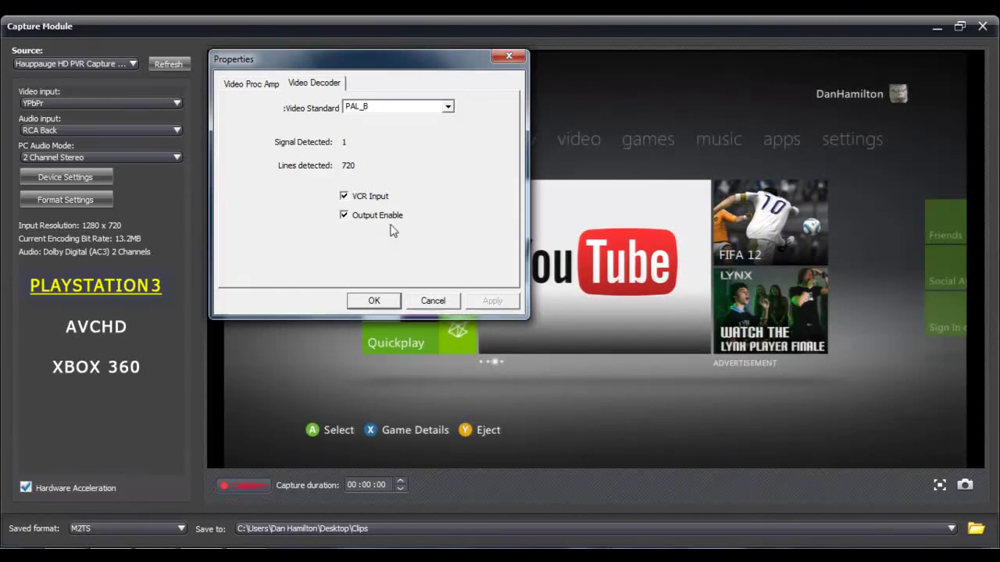
{"action": "left_click", "coordinate": [427, 302]}
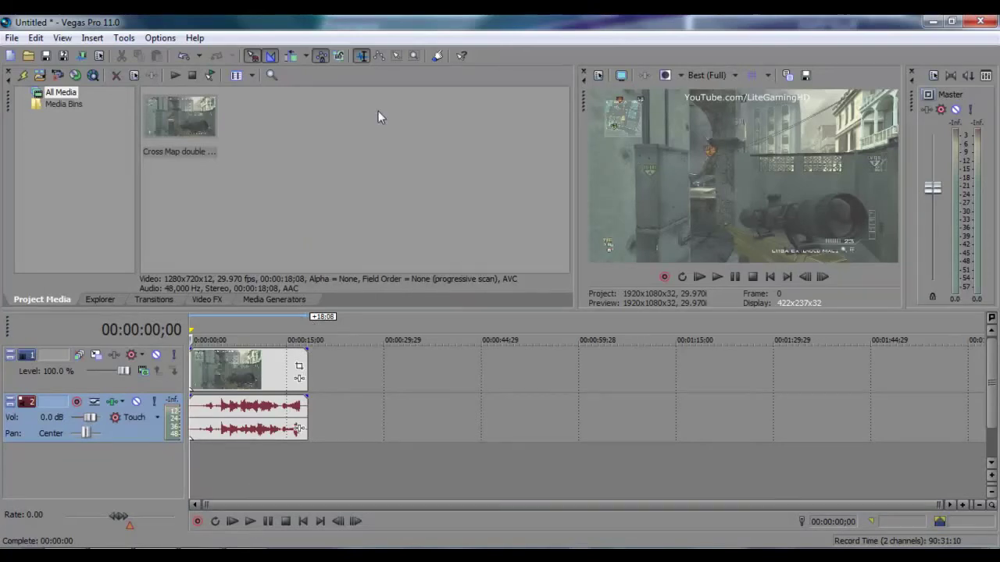
{"action": "left_click", "coordinate": [598, 75]}
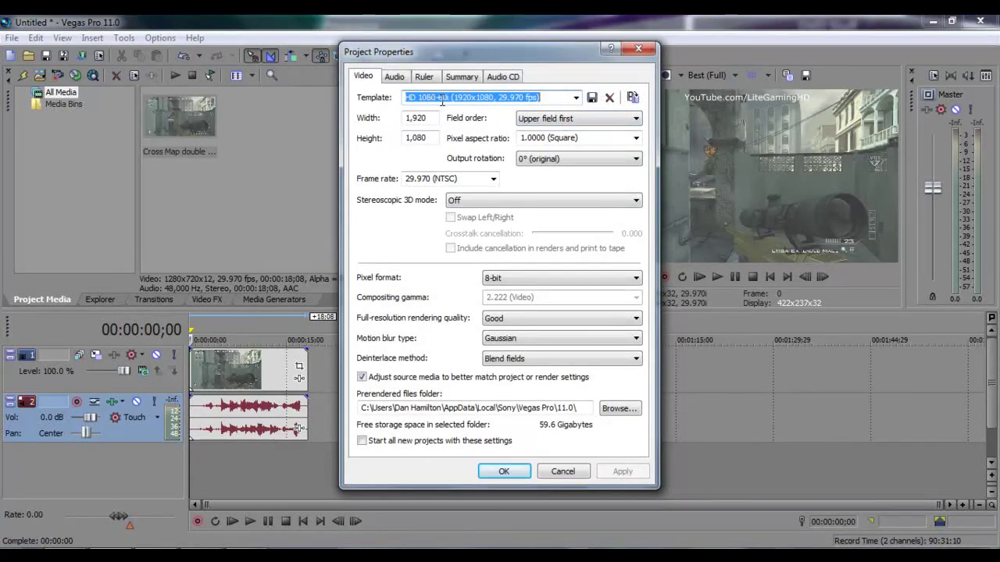
{"action": "left_click", "coordinate": [432, 122]}
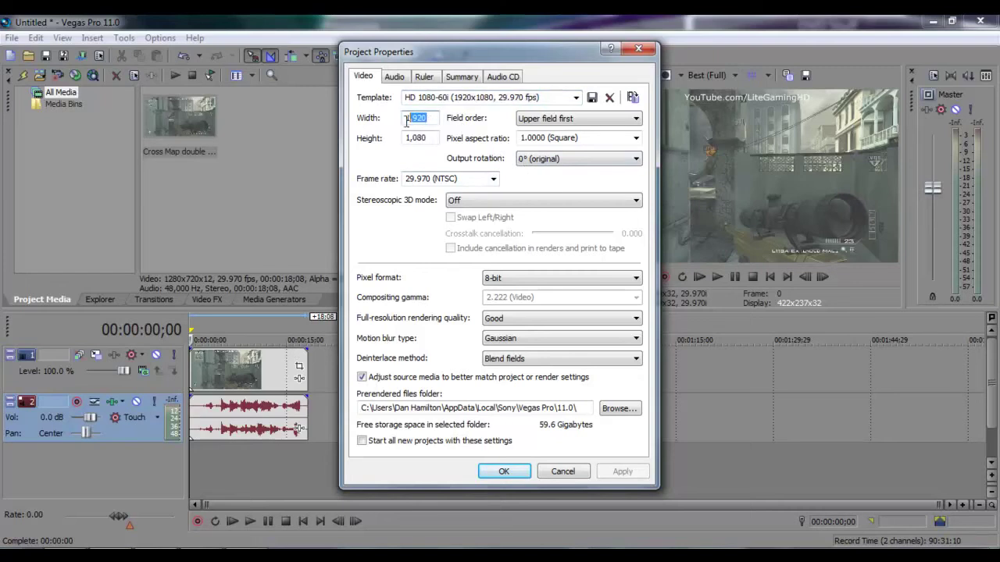
{"action": "left_click", "coordinate": [427, 138]}
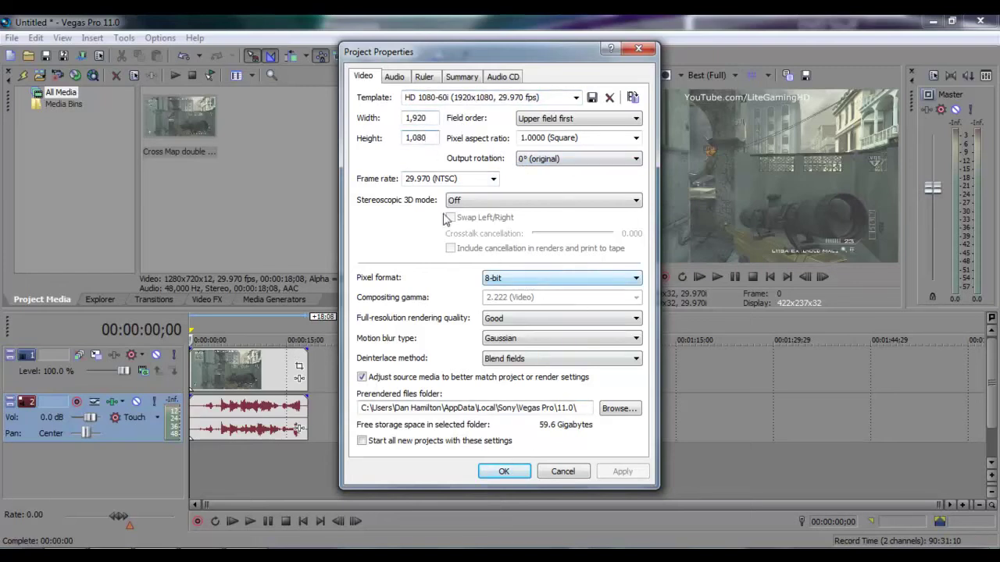
{"action": "left_click", "coordinate": [407, 81]}
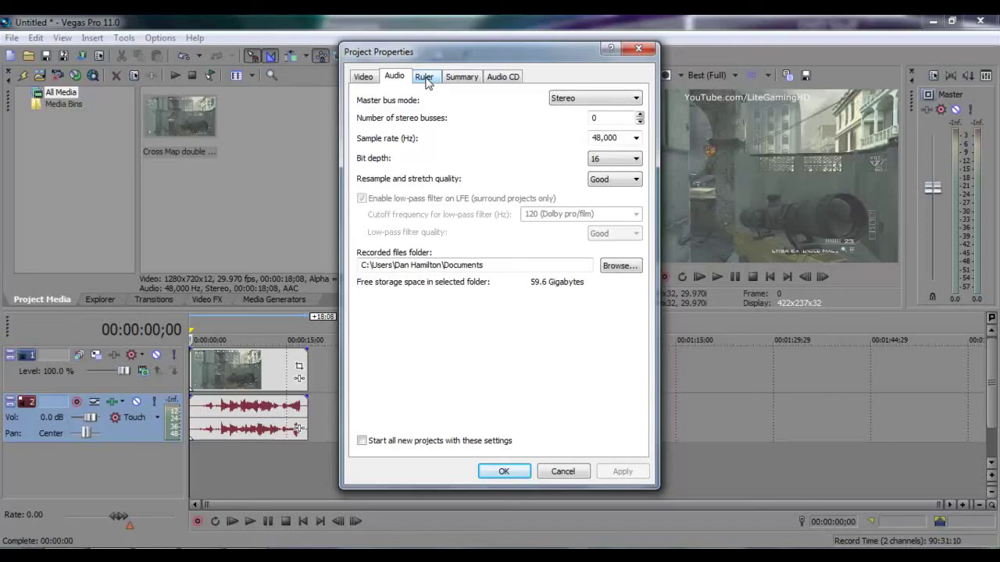
{"action": "left_click", "coordinate": [427, 81]}
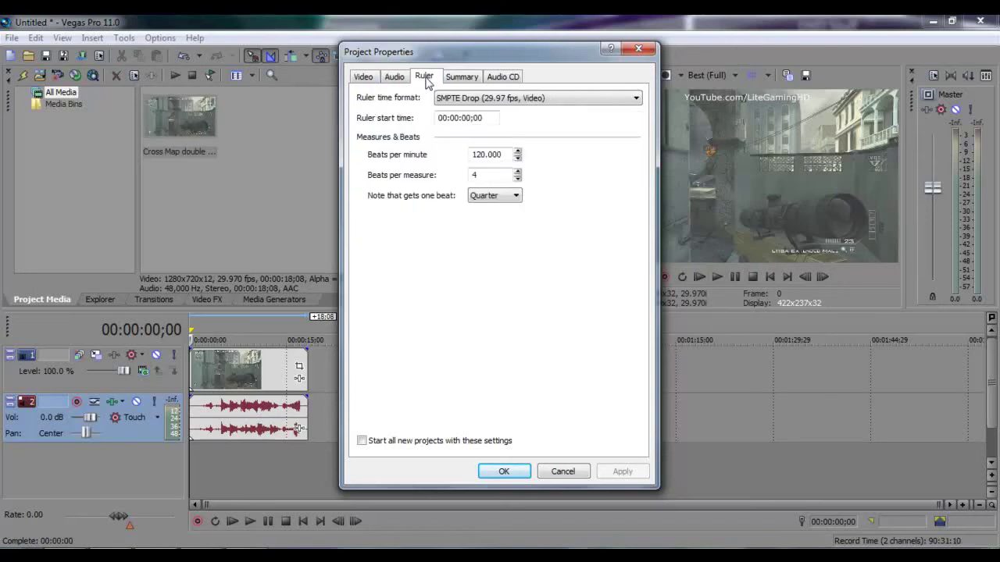
{"action": "left_click", "coordinate": [448, 81]}
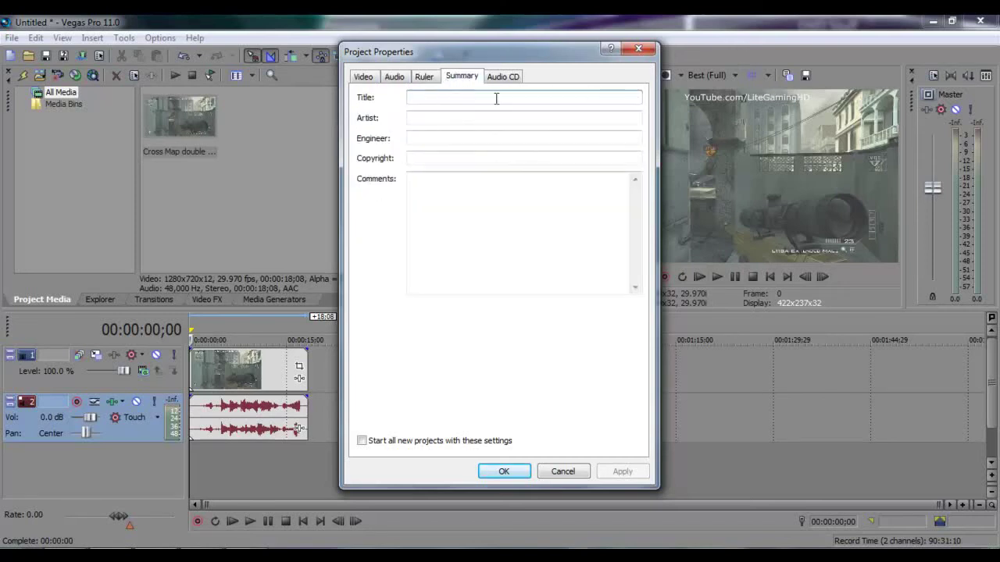
{"action": "left_click", "coordinate": [636, 49]}
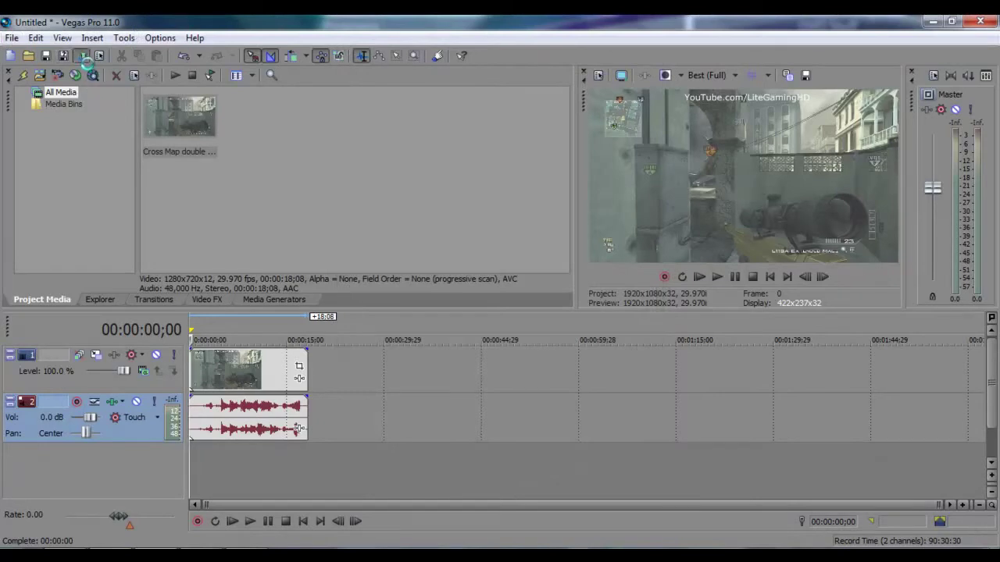
Open Render As and select the MainConcept AVC/AAC MP4 format group
{"action": "left_click", "coordinate": [83, 56]}
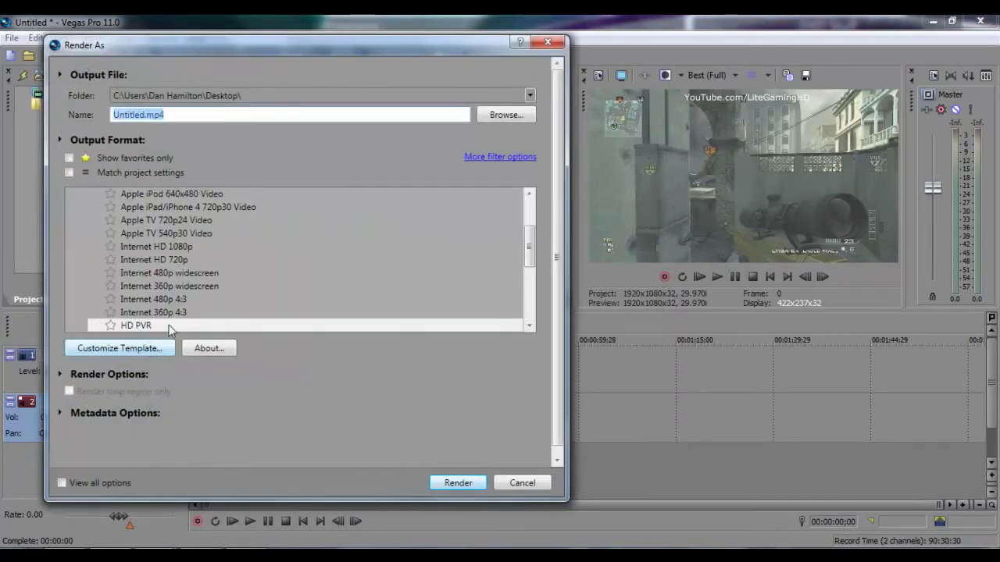
{"action": "scroll", "coordinate": [160, 312], "scroll_direction": "up", "scroll_amount": 2}
{"action": "scroll", "coordinate": [255, 268], "scroll_direction": "up", "scroll_amount": 1}
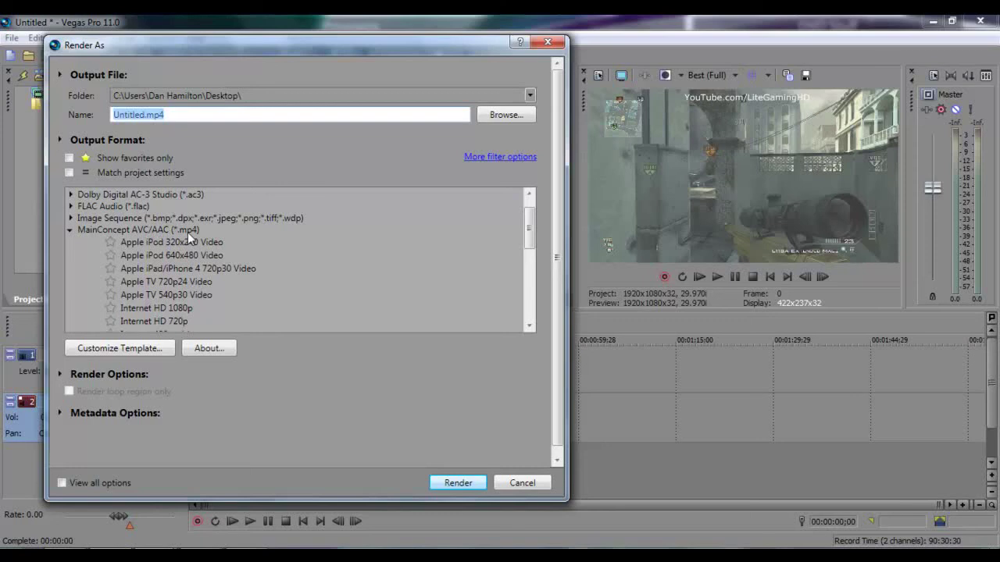
{"action": "left_click", "coordinate": [187, 231]}
Browse the MP4 templates and select the HD PVR template
{"action": "left_click_drag", "start_coordinate": [529, 227], "coordinate": [534, 244]}
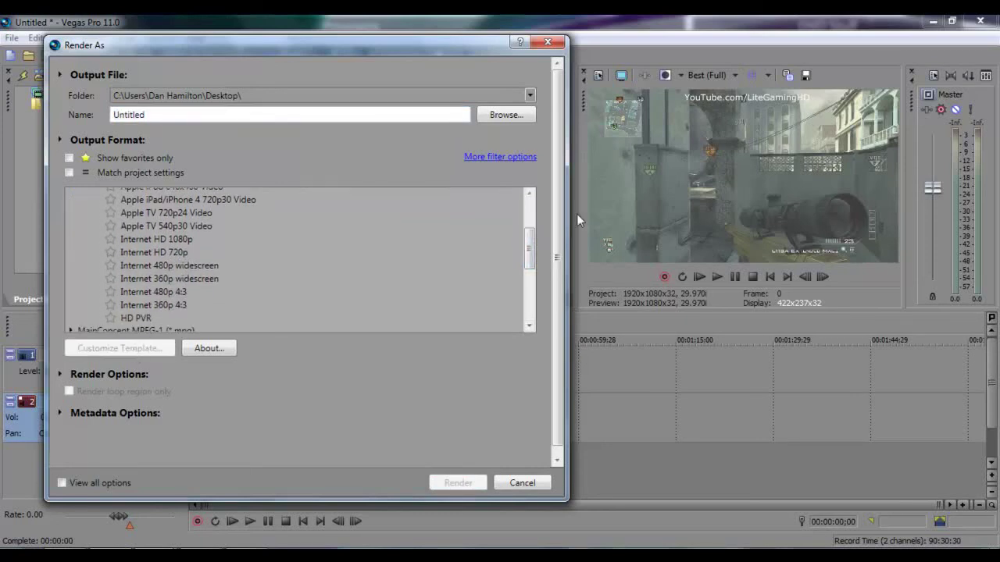
{"action": "left_click_drag", "start_coordinate": [534, 255], "coordinate": [534, 242]}
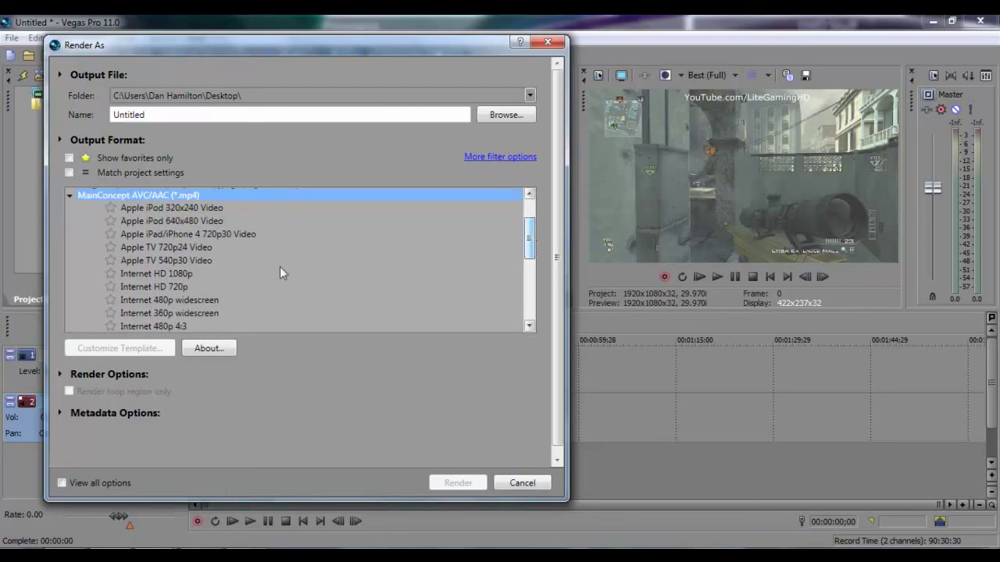
{"action": "left_click", "coordinate": [270, 260]}
{"action": "left_click", "coordinate": [252, 233]}
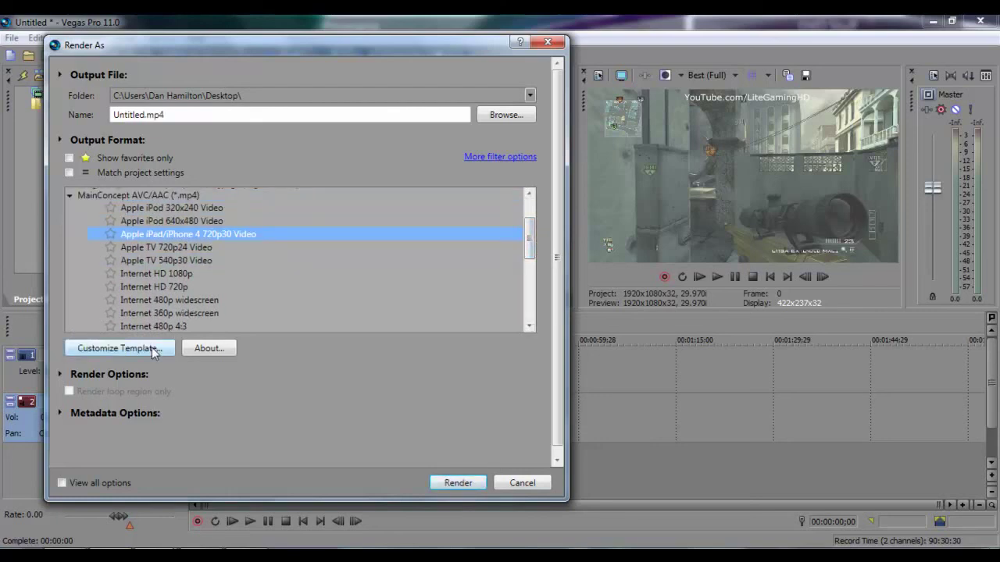
{"action": "scroll", "coordinate": [149, 297], "scroll_direction": "down", "scroll_amount": 1}
{"action": "scroll", "coordinate": [149, 298], "scroll_direction": "down", "scroll_amount": 1}
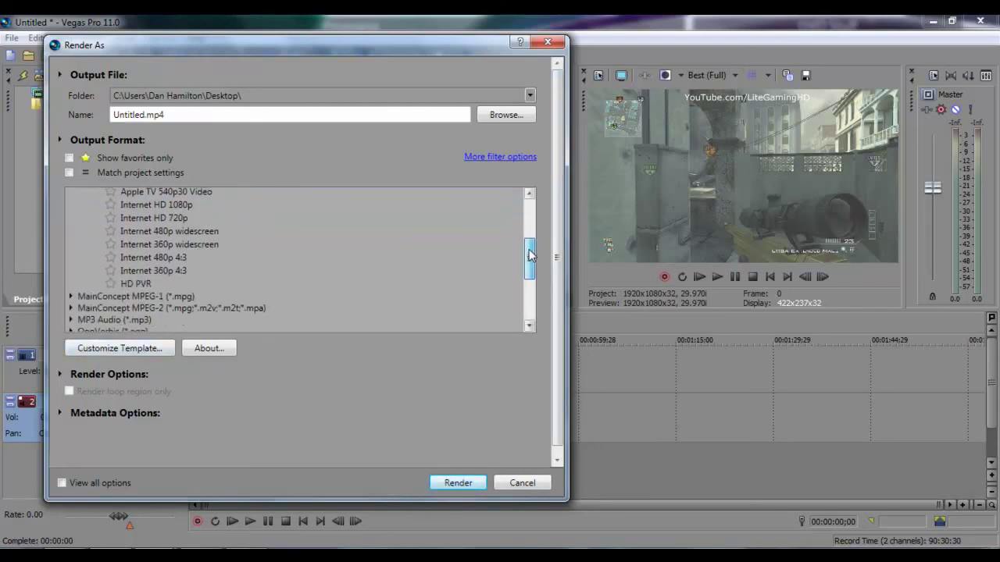
{"action": "left_click", "coordinate": [147, 285]}
Customize the HD PVR template and confirm the custom 1280x720 frame size
{"action": "left_click", "coordinate": [146, 347]}
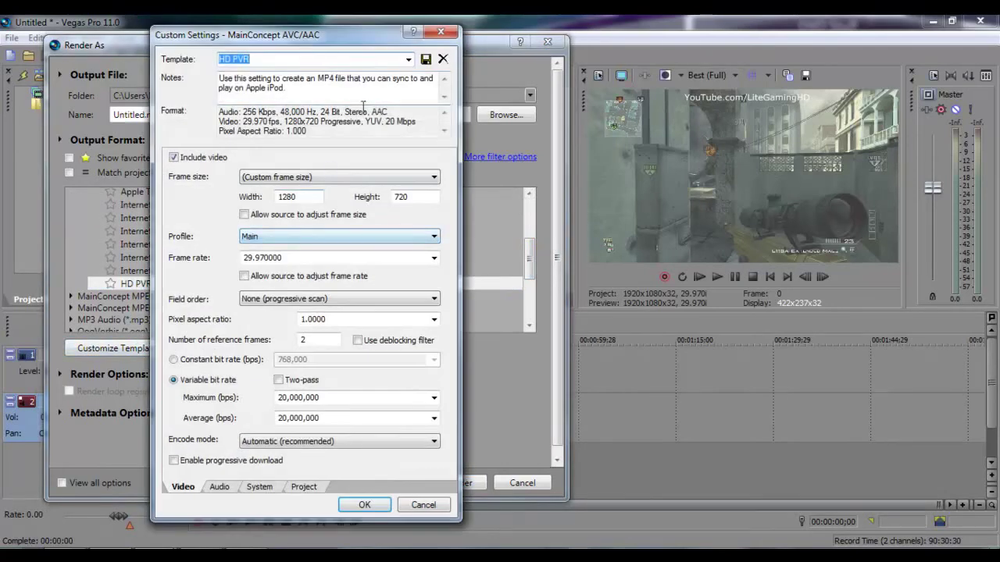
{"action": "left_click_drag", "start_coordinate": [301, 46], "coordinate": [724, 58]}
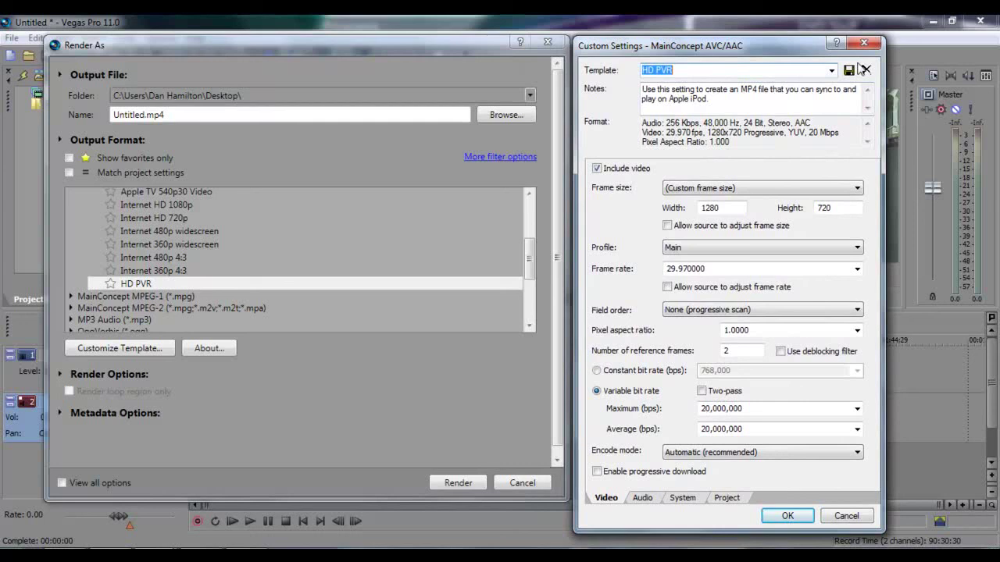
{"action": "left_click", "coordinate": [762, 195]}
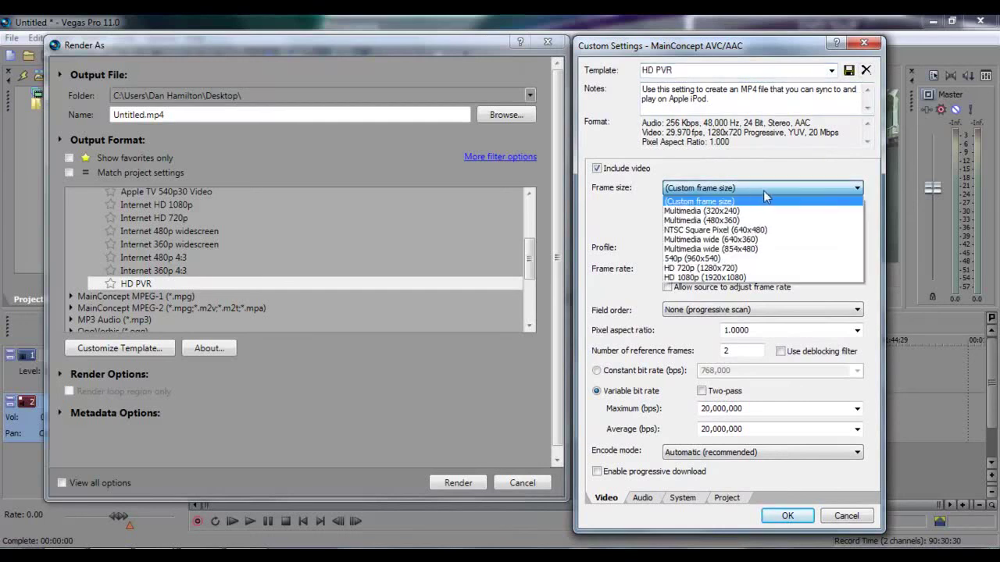
{"action": "left_click", "coordinate": [763, 196]}
{"action": "left_click", "coordinate": [704, 196]}
{"action": "left_click", "coordinate": [635, 216]}
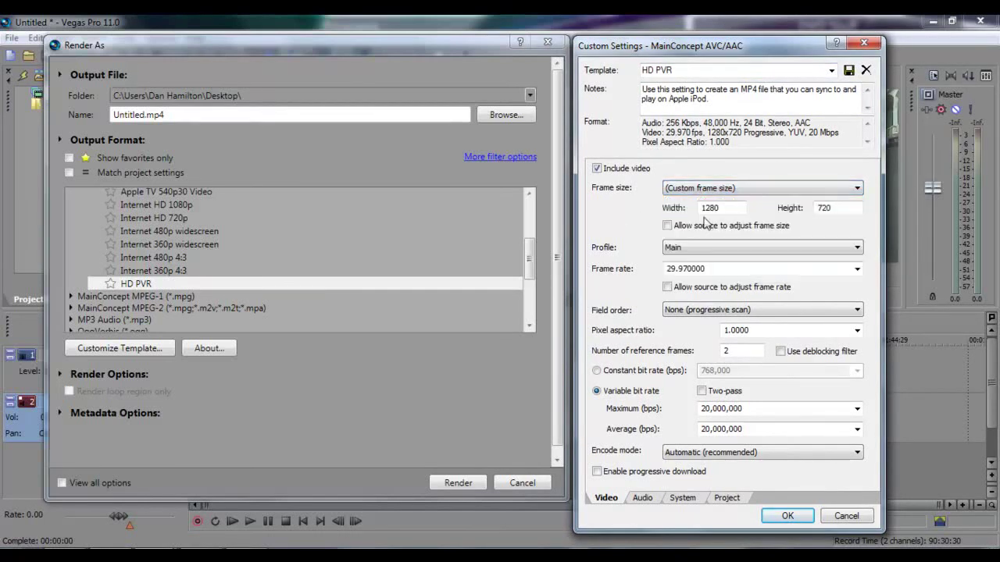
{"action": "left_click", "coordinate": [830, 207]}
Verify 29.970 fps, progressive scan, PAR 1.0, 2 reference frames and 20,000,000 bps bitrate
{"action": "left_click", "coordinate": [728, 247]}
{"action": "left_click", "coordinate": [857, 268]}
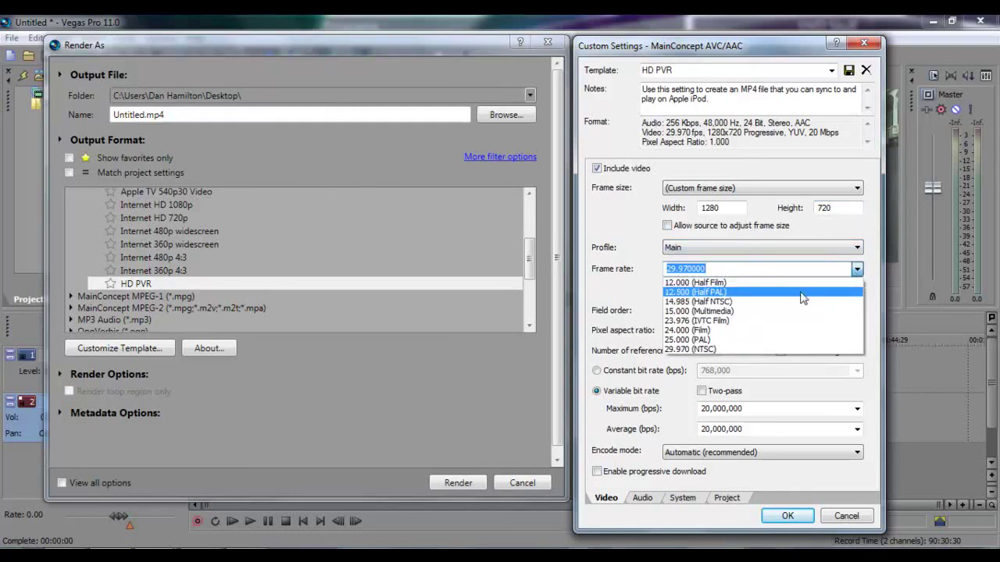
{"action": "left_click", "coordinate": [617, 250]}
{"action": "left_click", "coordinate": [686, 312]}
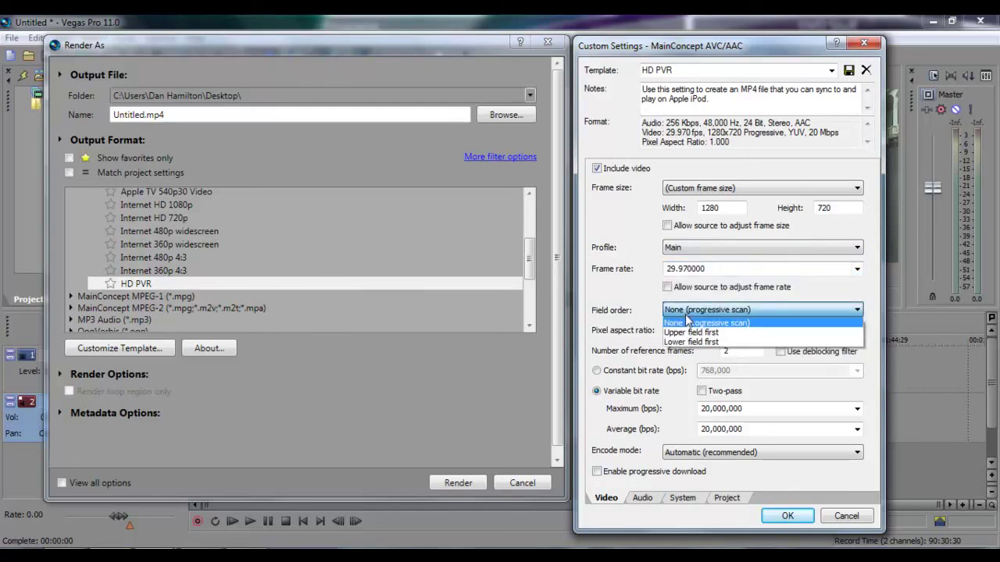
{"action": "left_click", "coordinate": [687, 319]}
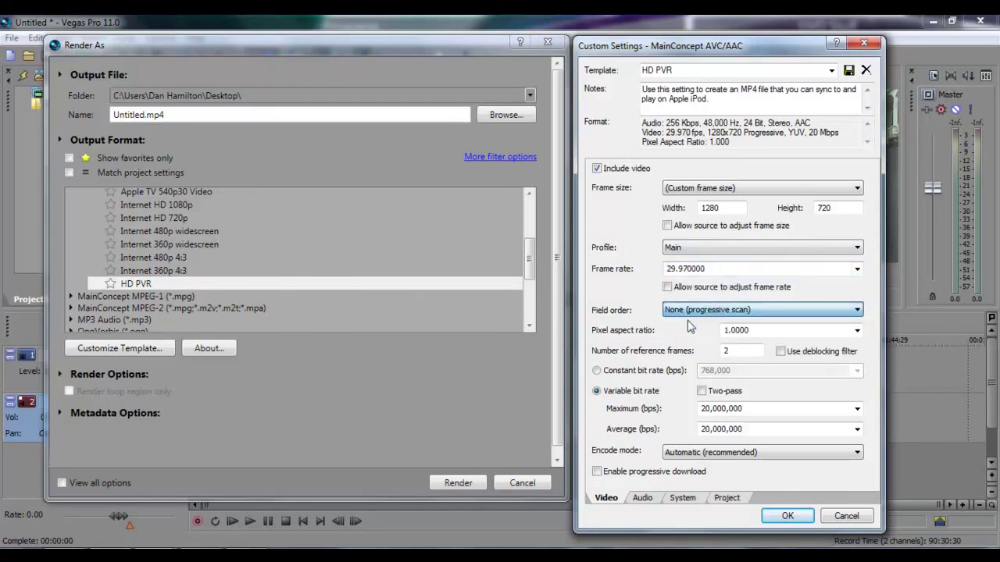
{"action": "left_click", "coordinate": [856, 331]}
{"action": "left_click", "coordinate": [840, 346]}
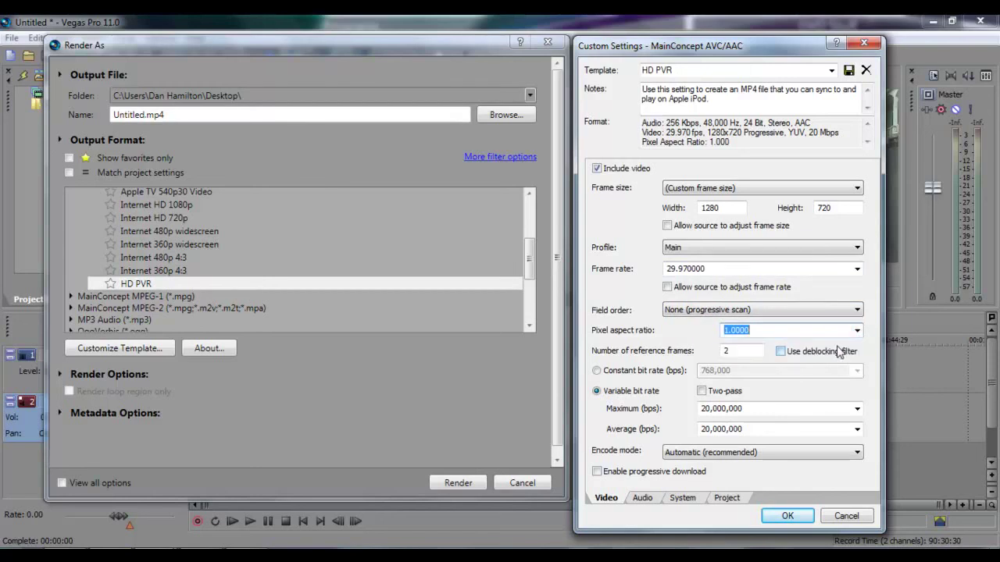
{"action": "double_click", "coordinate": [738, 352]}
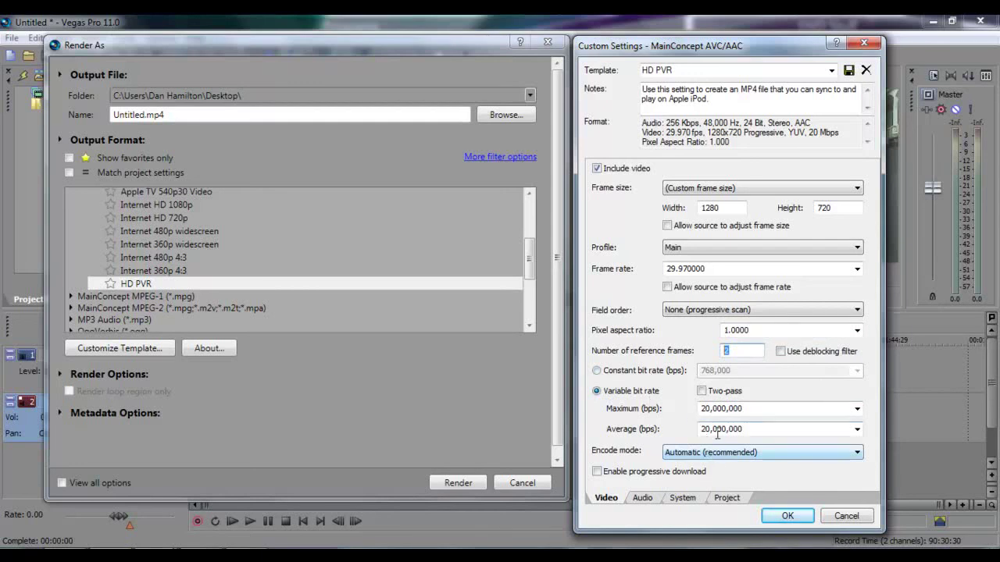
{"action": "double_click", "coordinate": [706, 409]}
{"action": "double_click", "coordinate": [728, 429]}
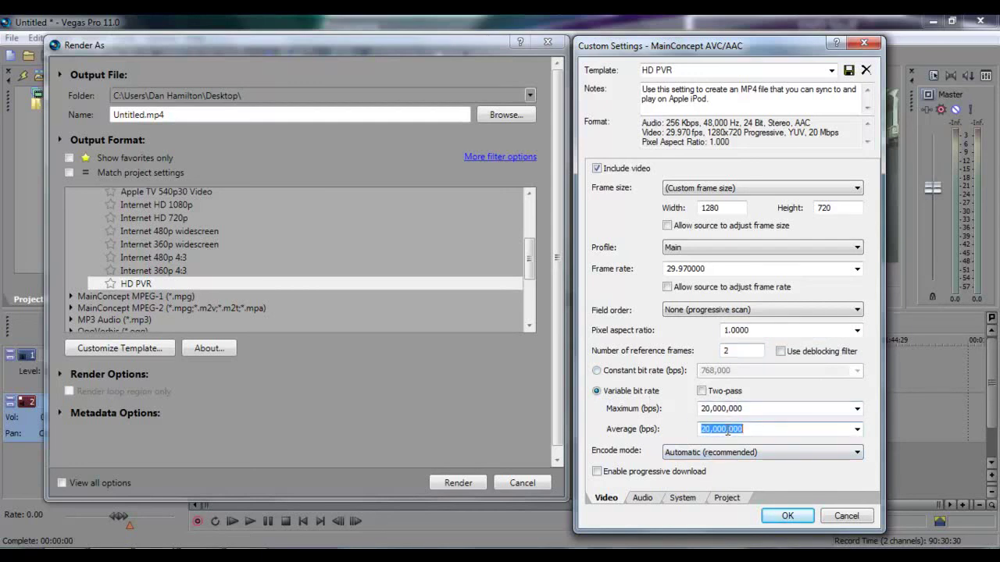
Confirm the template's audio uses 48,000 Hz and a 256,000 bps bit rate
{"action": "left_click", "coordinate": [641, 498]}
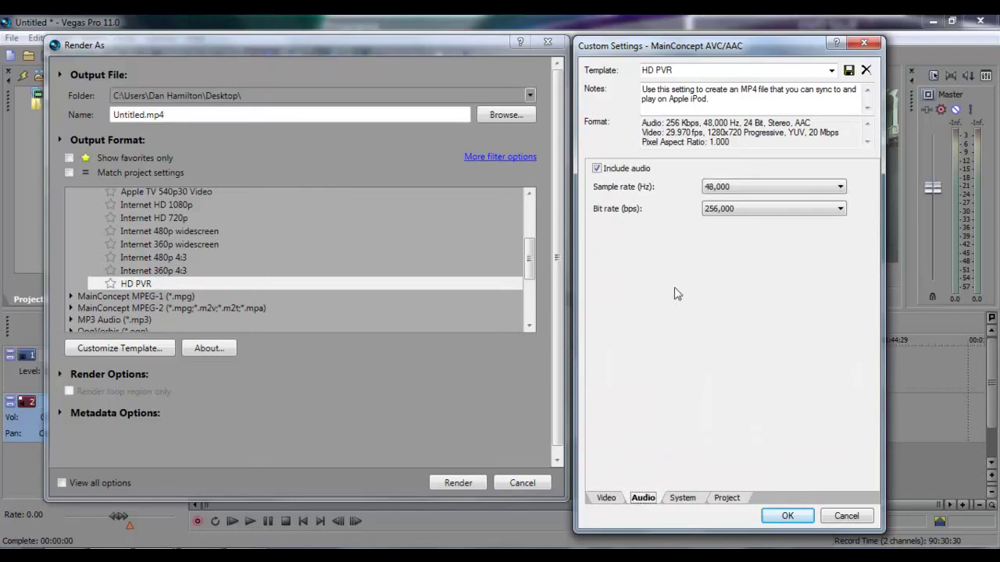
{"action": "left_click", "coordinate": [738, 211]}
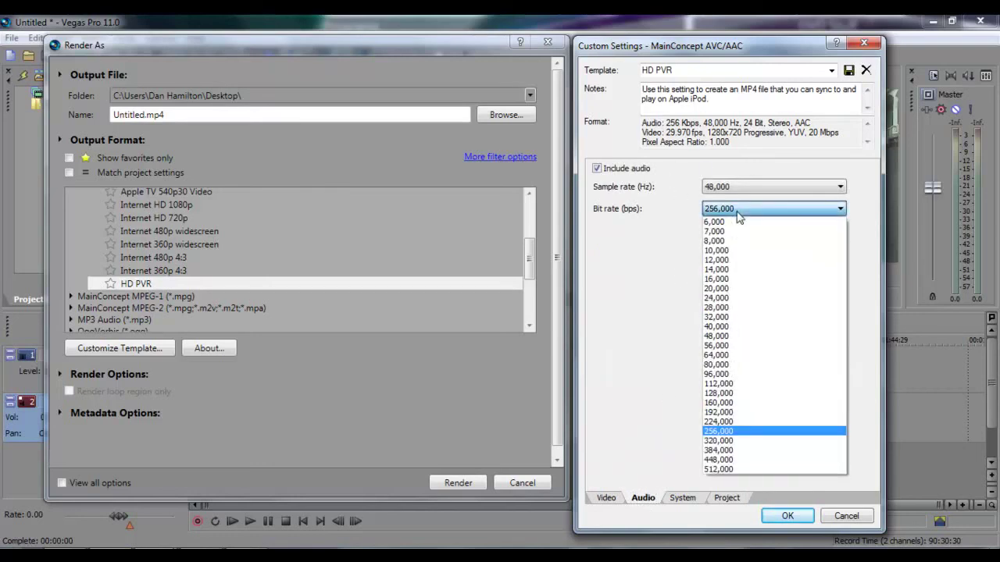
{"action": "left_click", "coordinate": [737, 213]}
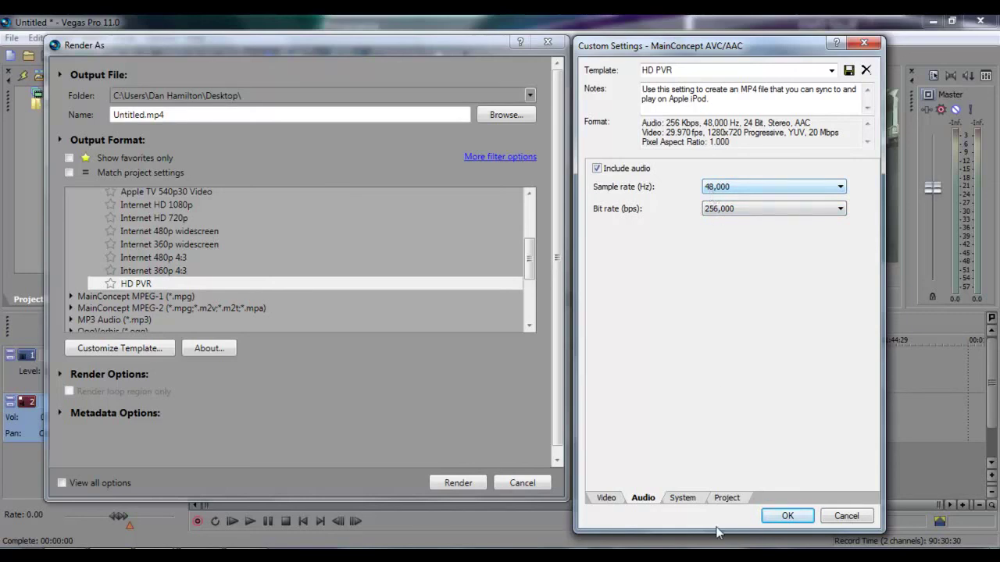
Set video rendering quality to Best and save the HD PVR template
{"action": "left_click", "coordinate": [685, 499]}
{"action": "left_click", "coordinate": [723, 503]}
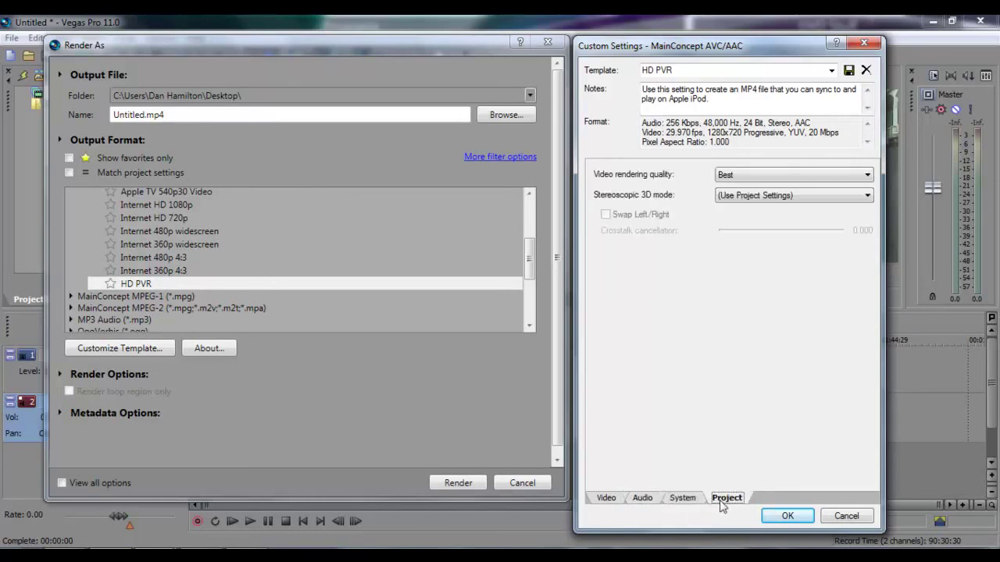
{"action": "left_click", "coordinate": [734, 178]}
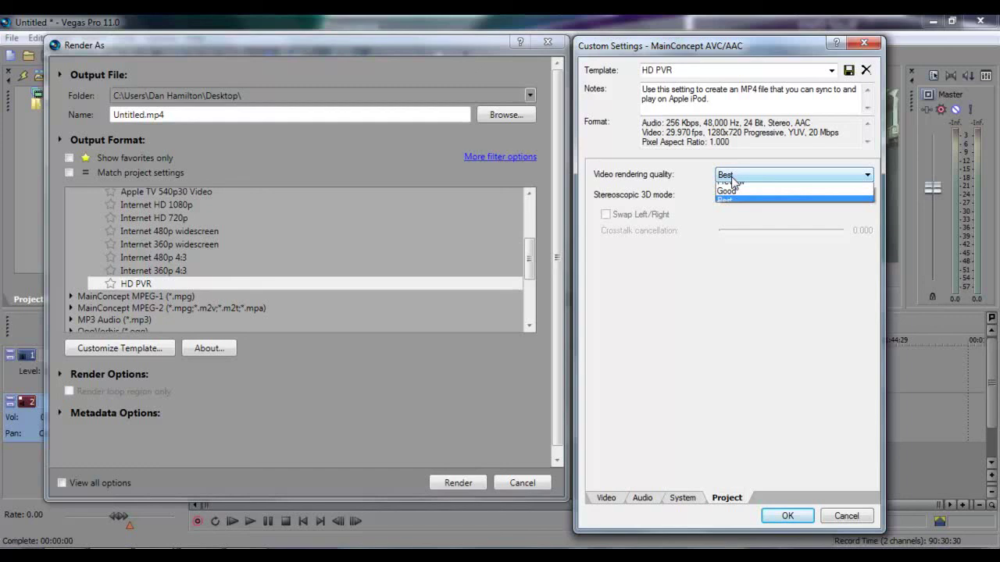
{"action": "left_click", "coordinate": [740, 228]}
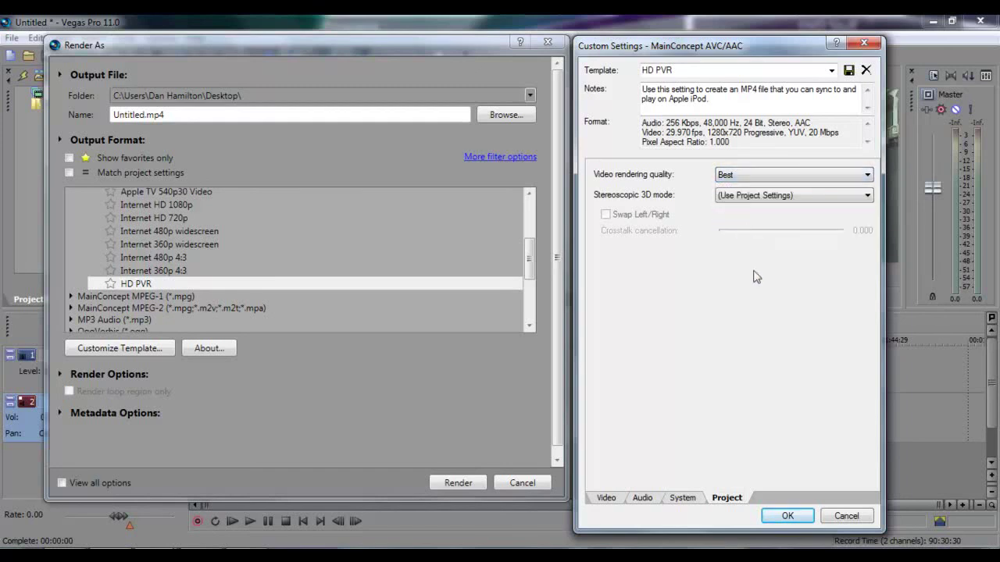
{"action": "left_click", "coordinate": [778, 513]}
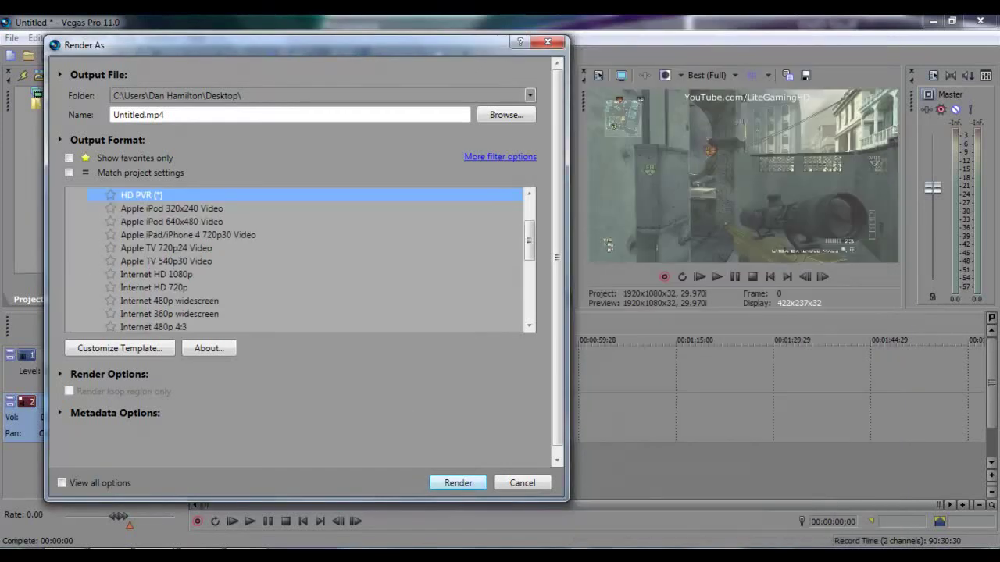